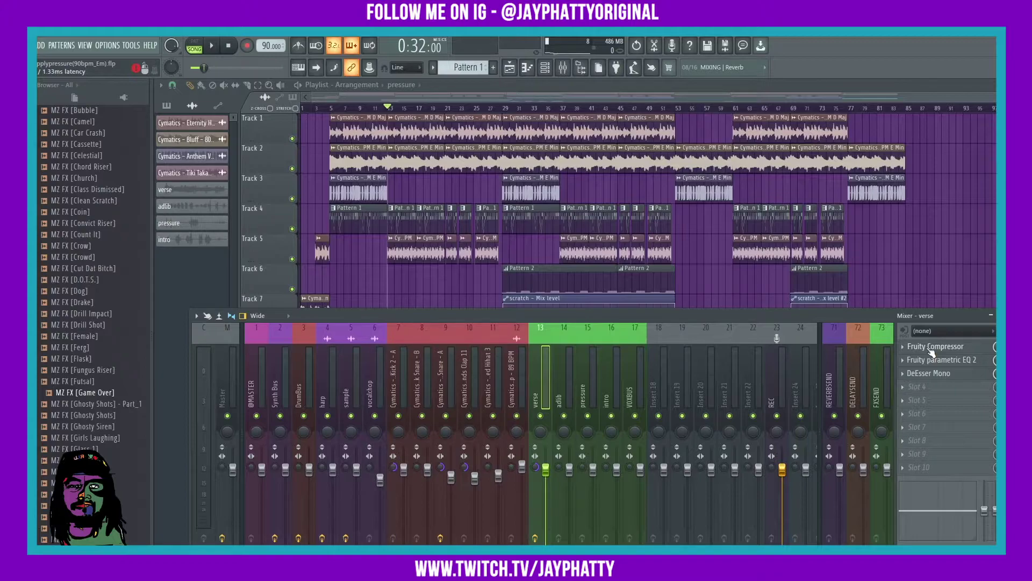
Step: Mute the adlib mixer track while auditioning the song from the start of the verse, and stop playback
{"action": "key", "text": "space"}
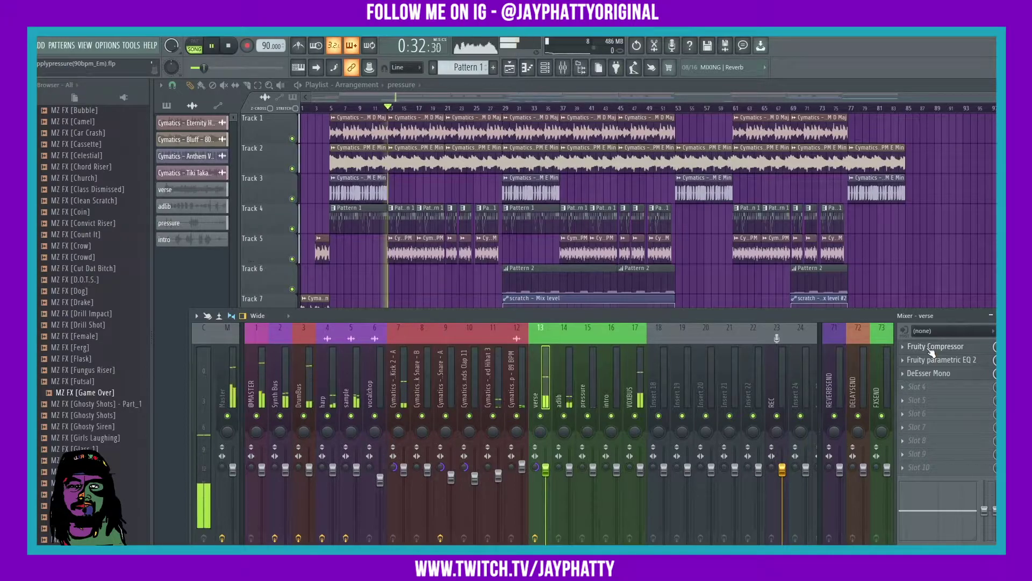
{"action": "left_click", "coordinate": [564, 416]}
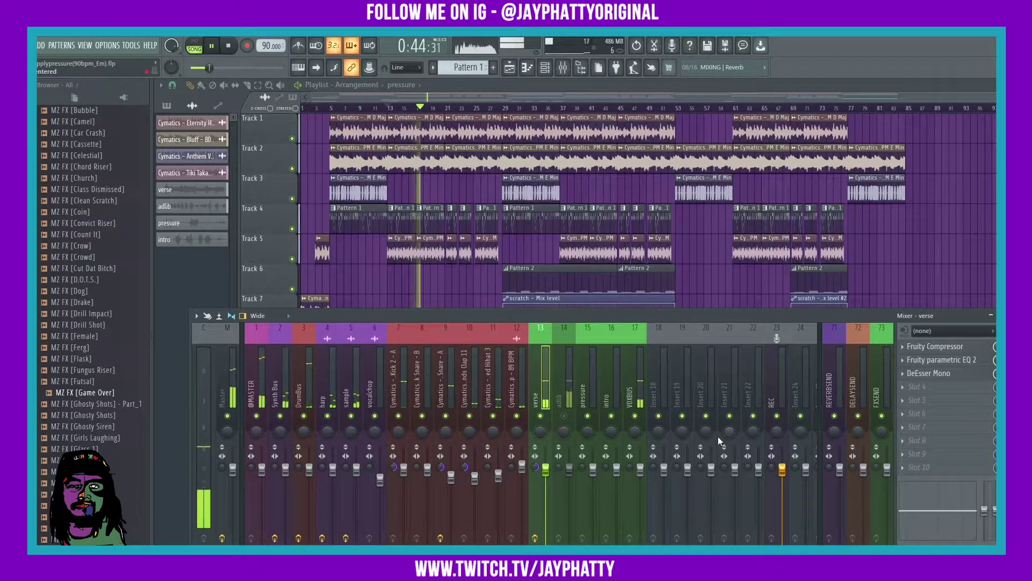
{"action": "key", "text": "space"}
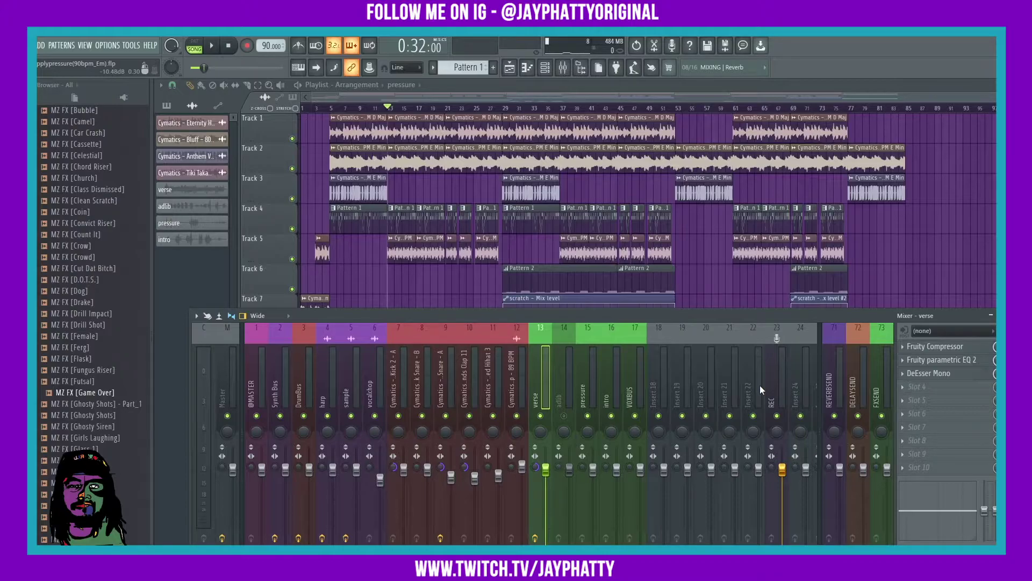
Step: Add MannyM TripleD Mono to the verse track's fourth effect slot and load its thisoneluiz preset
{"action": "left_click", "coordinate": [914, 387]}
{"action": "mouse_move", "coordinate": [918, 352]}
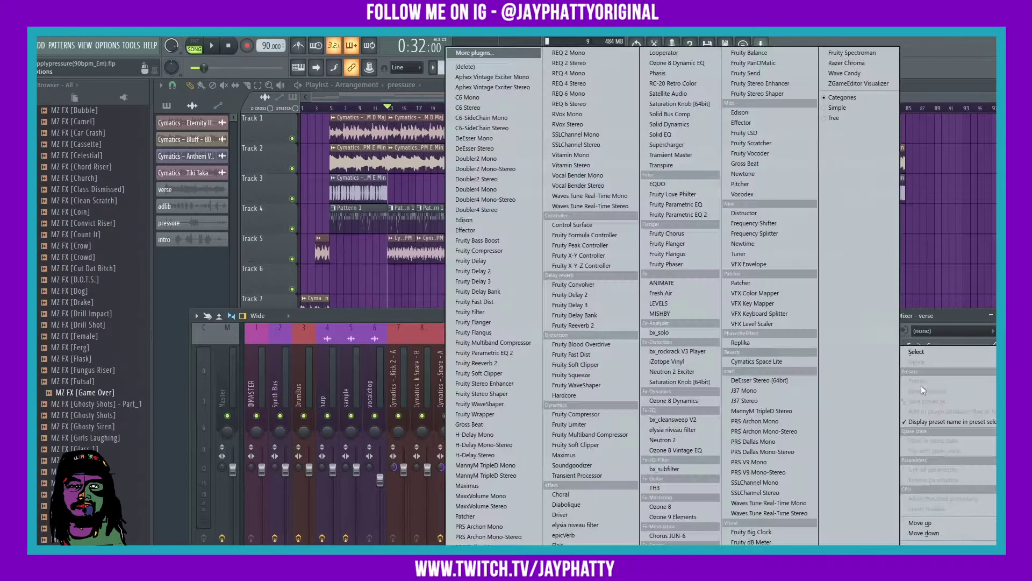
{"action": "left_click", "coordinate": [495, 466]}
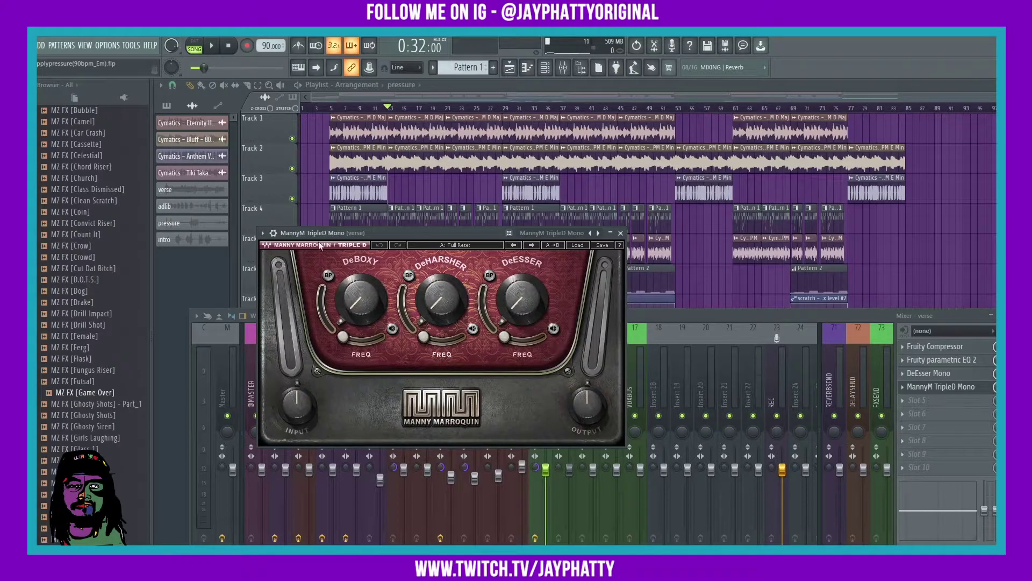
{"action": "left_click_drag", "start_coordinate": [340, 245], "coordinate": [379, 227]}
{"action": "left_click", "coordinate": [302, 216]}
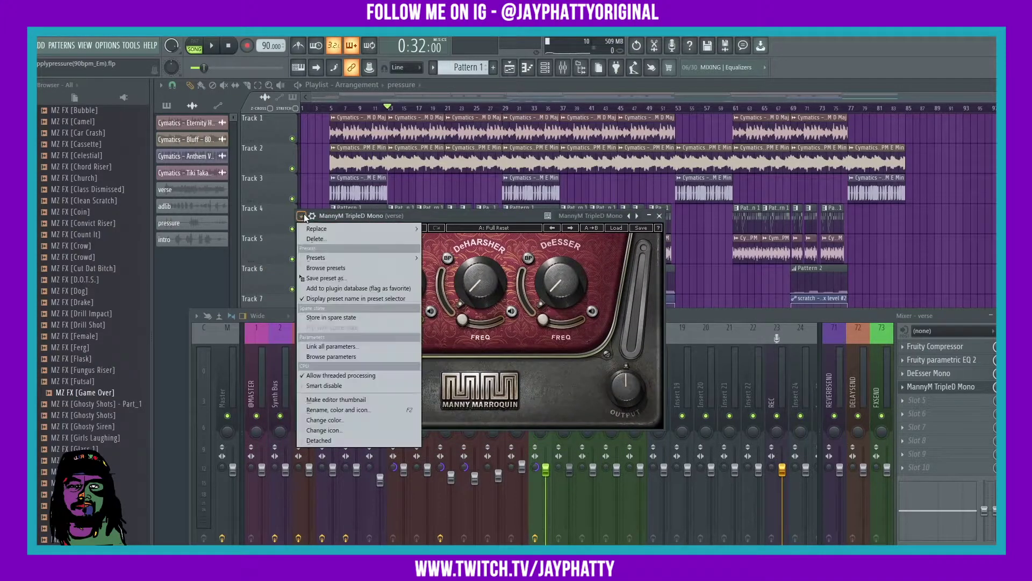
{"action": "mouse_move", "coordinate": [366, 258]}
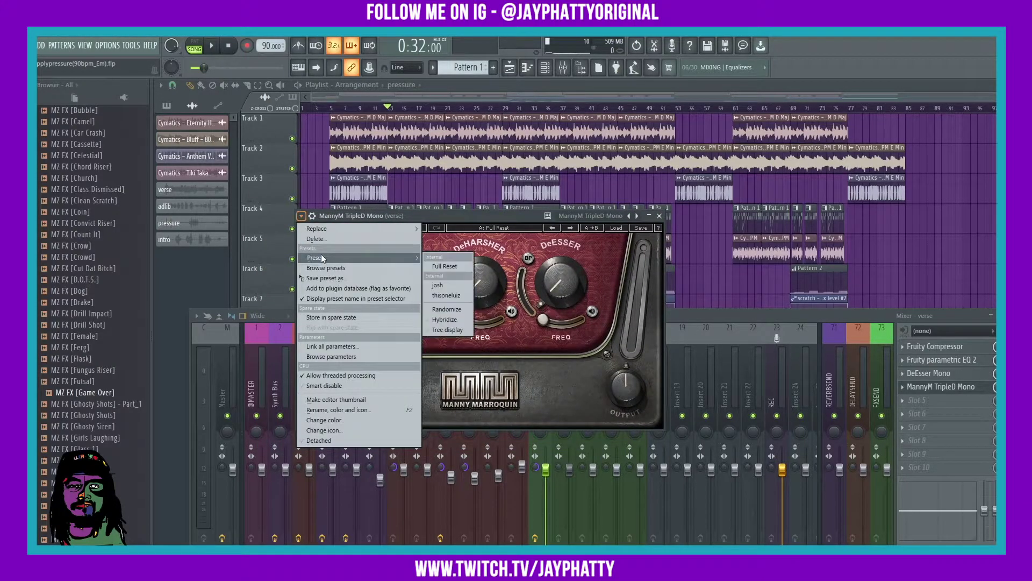
{"action": "left_click", "coordinate": [446, 296]}
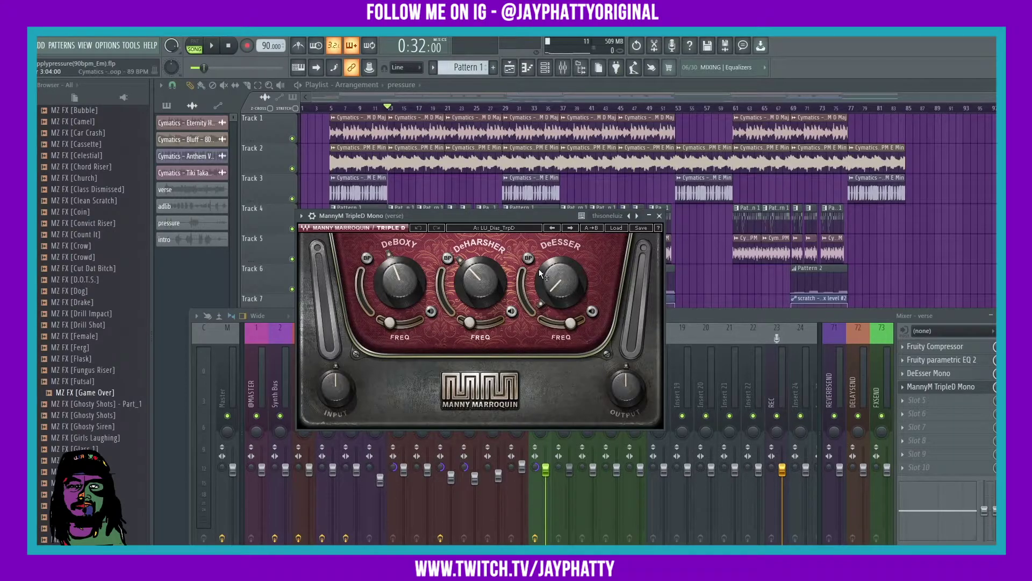
Step: Raise the DeESSER amount to about 73.3 and try the listen switches of the DeBOXY and DeHARSHER bands
{"action": "mouse_move", "coordinate": [539, 269]}
{"action": "left_mouse_down"}
{"action": "mouse_move", "coordinate": [539, 213]}
{"action": "mouse_move", "coordinate": [539, 256]}
{"action": "left_mouse_up"}
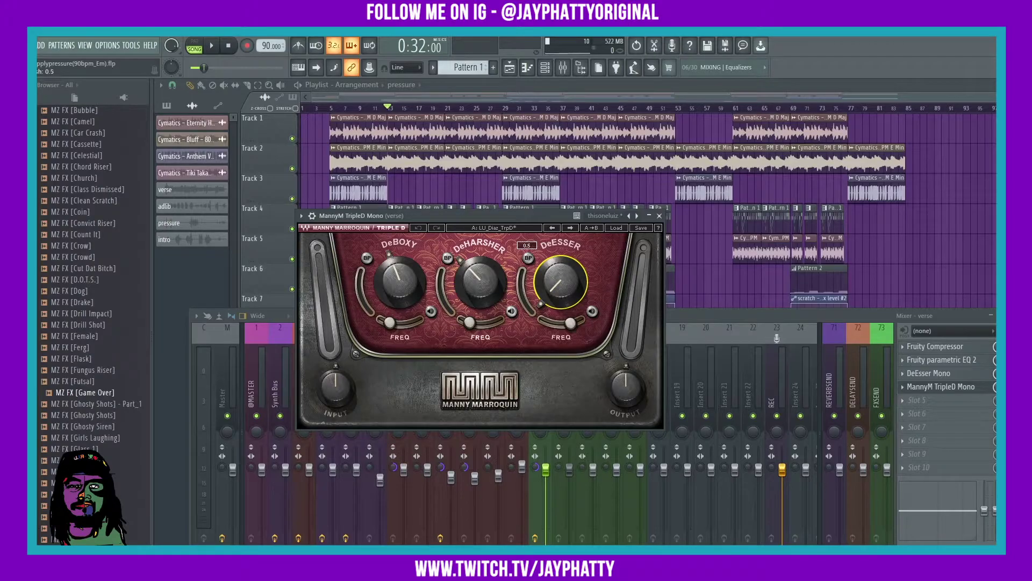
{"action": "left_click_drag", "start_coordinate": [538, 255], "coordinate": [539, 226]}
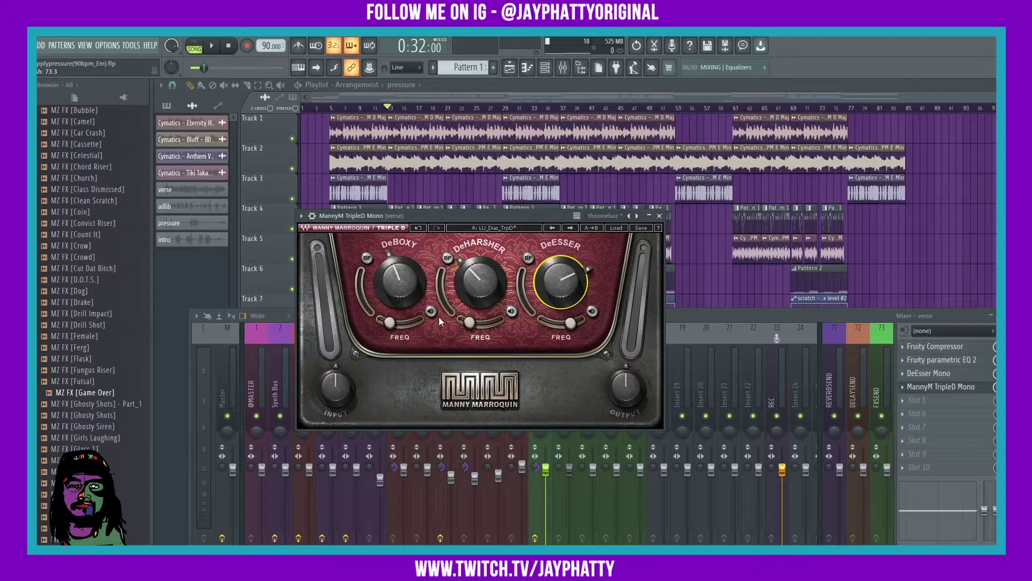
{"action": "left_click", "coordinate": [430, 311]}
{"action": "left_click", "coordinate": [511, 311]}
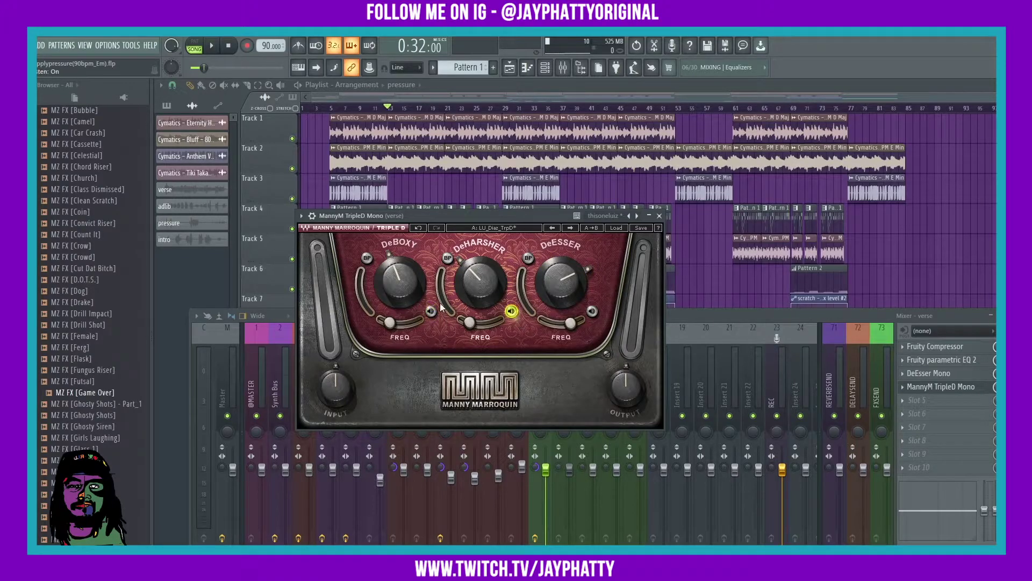
{"action": "left_click", "coordinate": [430, 311]}
{"action": "mouse_move", "coordinate": [408, 266]}
{"action": "left_click", "coordinate": [431, 312]}
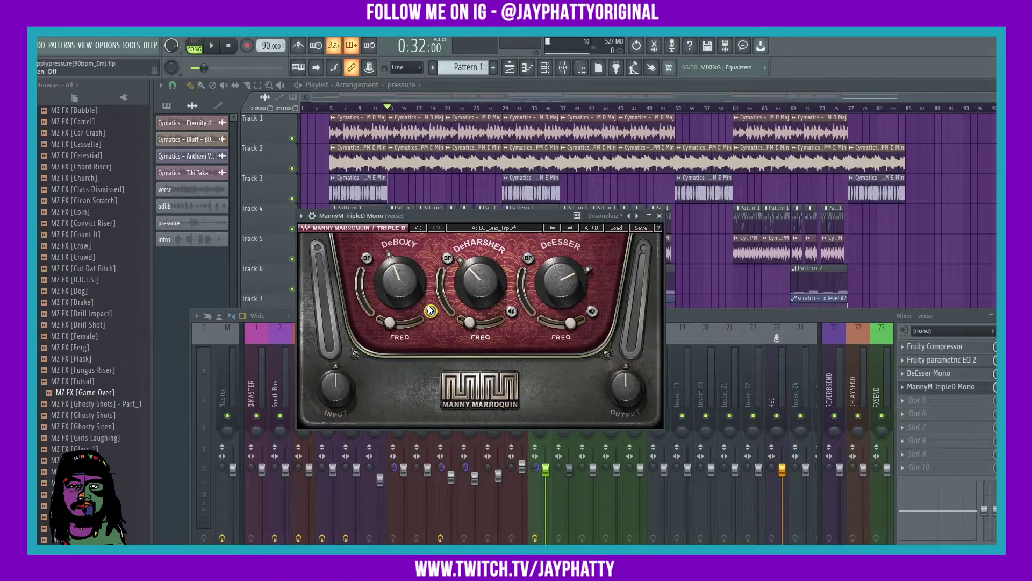
Step: During playback, set DeBOXY to about 33.7 and DeESSER to about 83.1, fine-tune DeHARSHER, and close the plugin
{"action": "key", "text": "space"}
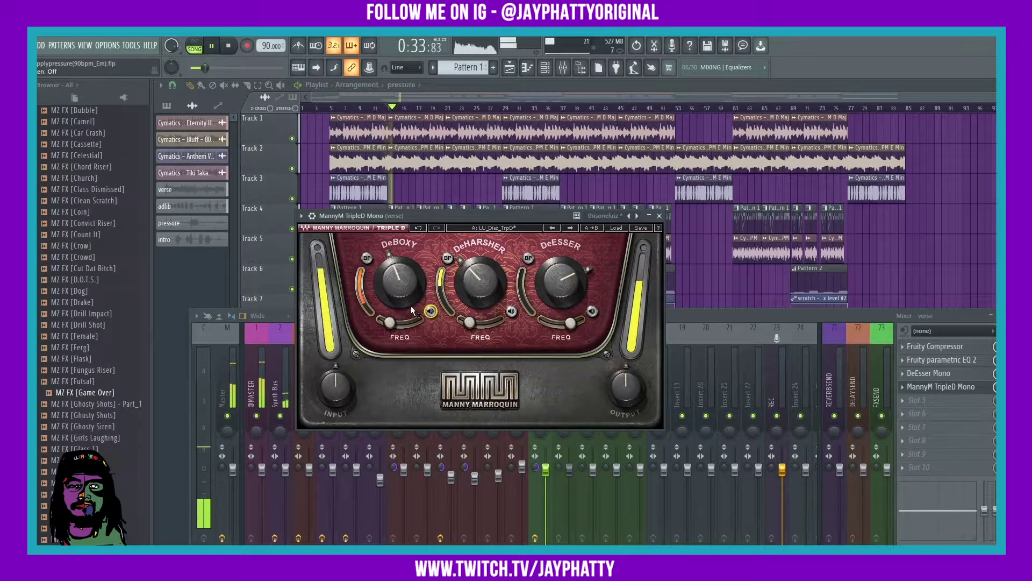
{"action": "left_click", "coordinate": [400, 280]}
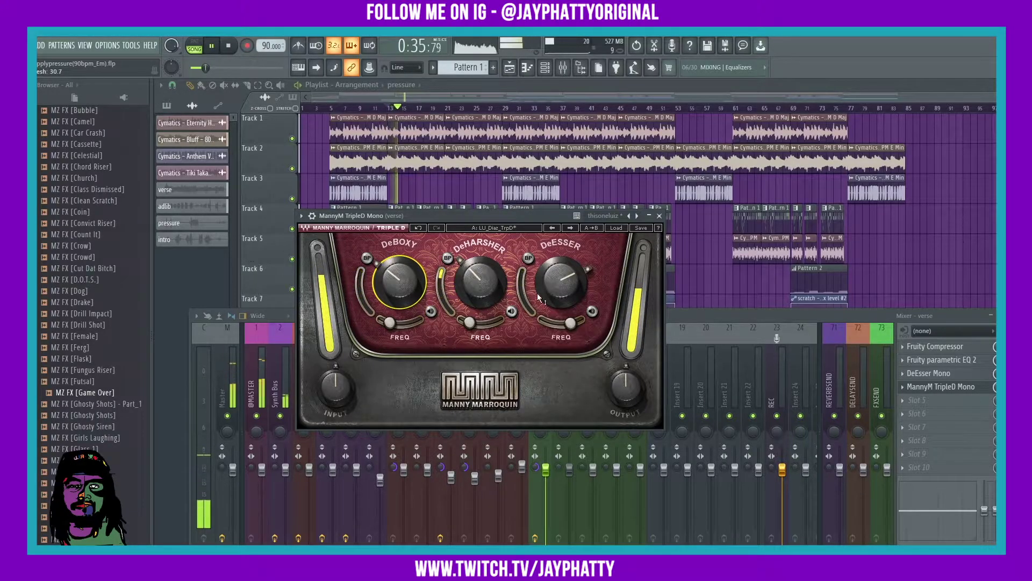
{"action": "left_click", "coordinate": [481, 280]}
{"action": "left_click_drag", "start_coordinate": [480, 280], "coordinate": [480, 278]}
{"action": "left_click_drag", "start_coordinate": [399, 279], "coordinate": [399, 281]}
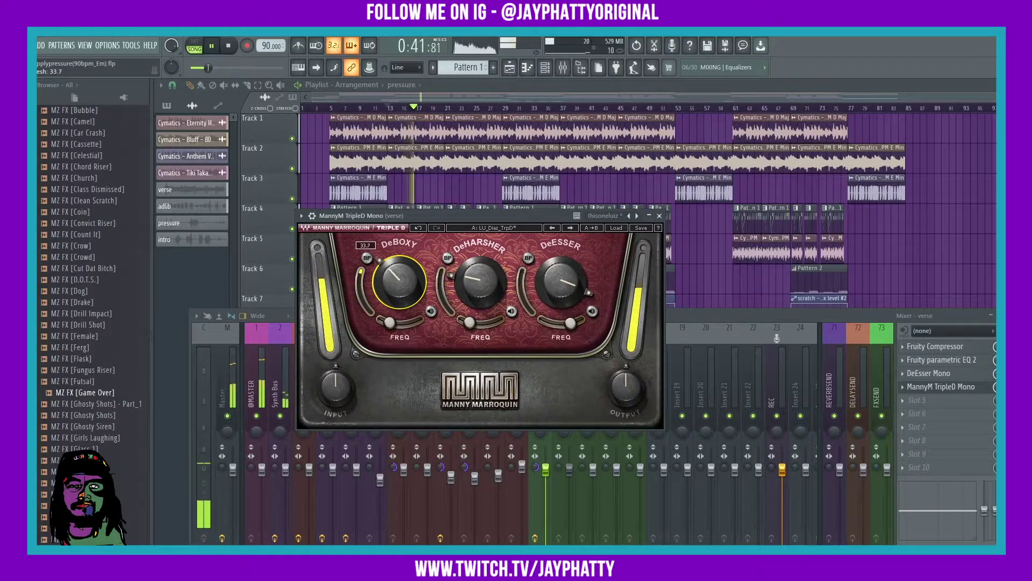
{"action": "left_click", "coordinate": [458, 284]}
{"action": "left_click_drag", "start_coordinate": [470, 282], "coordinate": [571, 282]}
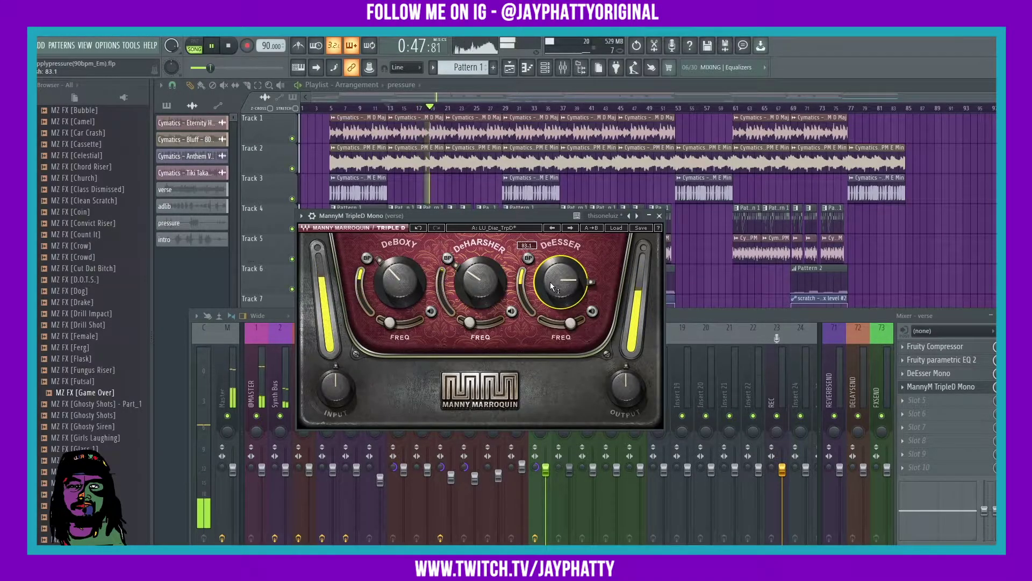
{"action": "left_click_drag", "start_coordinate": [547, 283], "coordinate": [510, 282]}
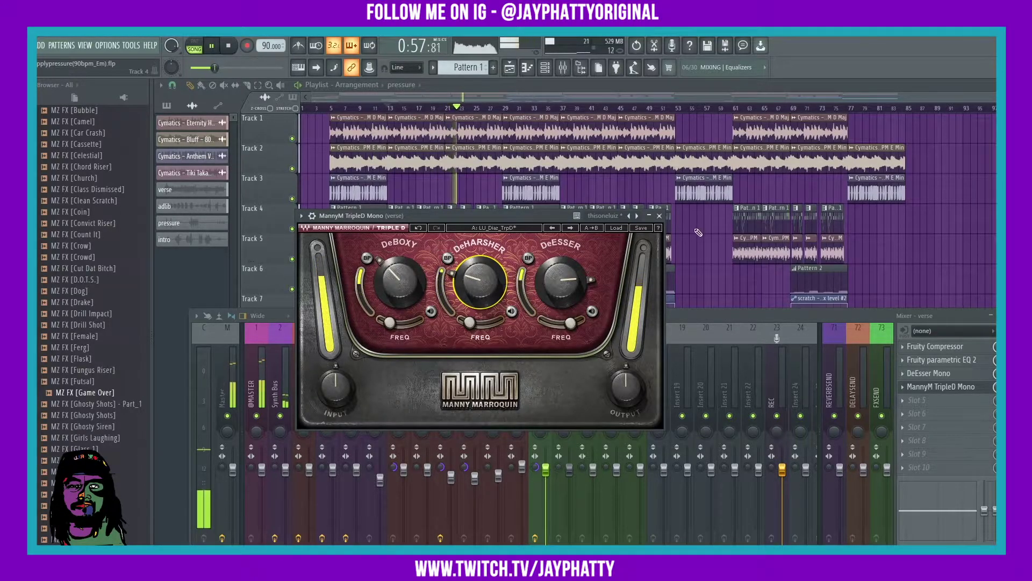
{"action": "left_click", "coordinate": [659, 215]}
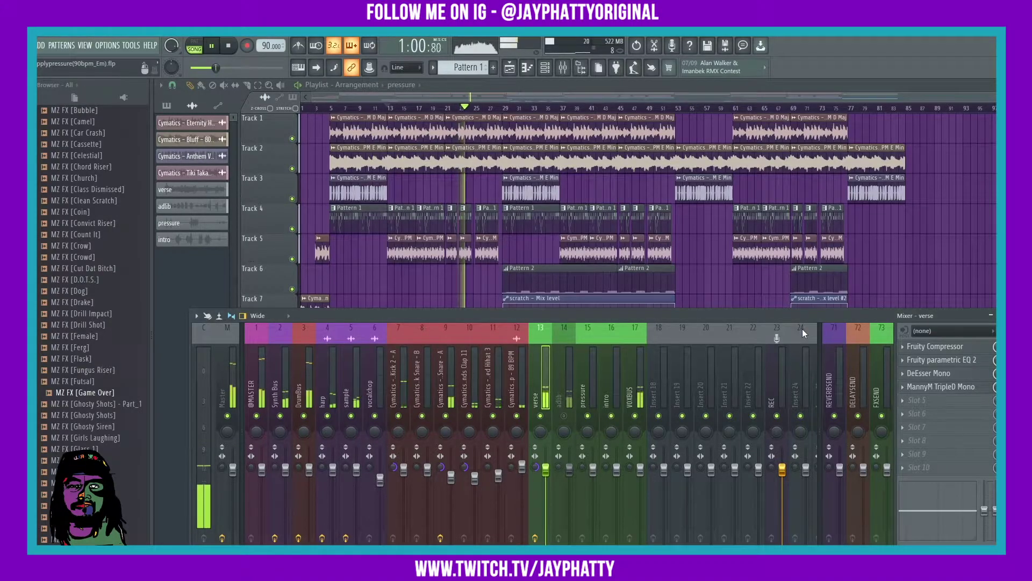
{"action": "key", "text": "space"}
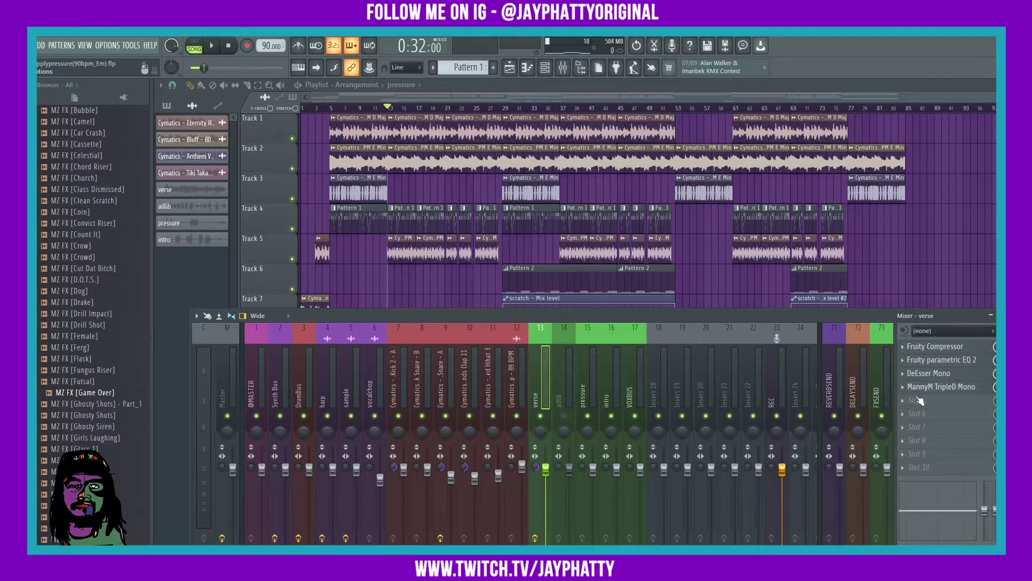
Step: Add RVox Mono to the verse track's fifth effect slot with gate about -15.5, compression about -7.3 and gain about -1.6
{"action": "left_click", "coordinate": [914, 411]}
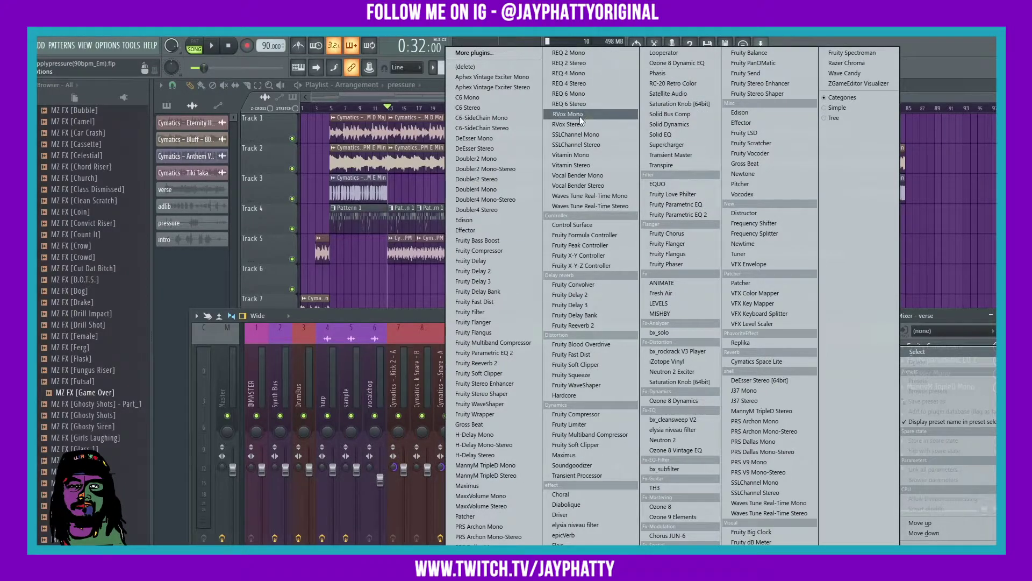
{"action": "left_click", "coordinate": [568, 114]}
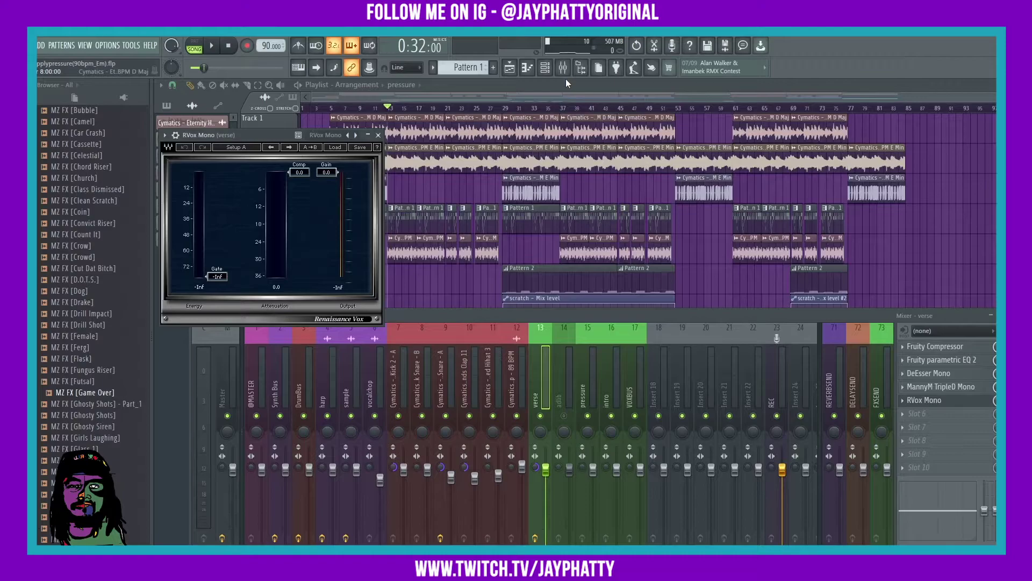
{"action": "left_click_drag", "start_coordinate": [227, 137], "coordinate": [476, 223]}
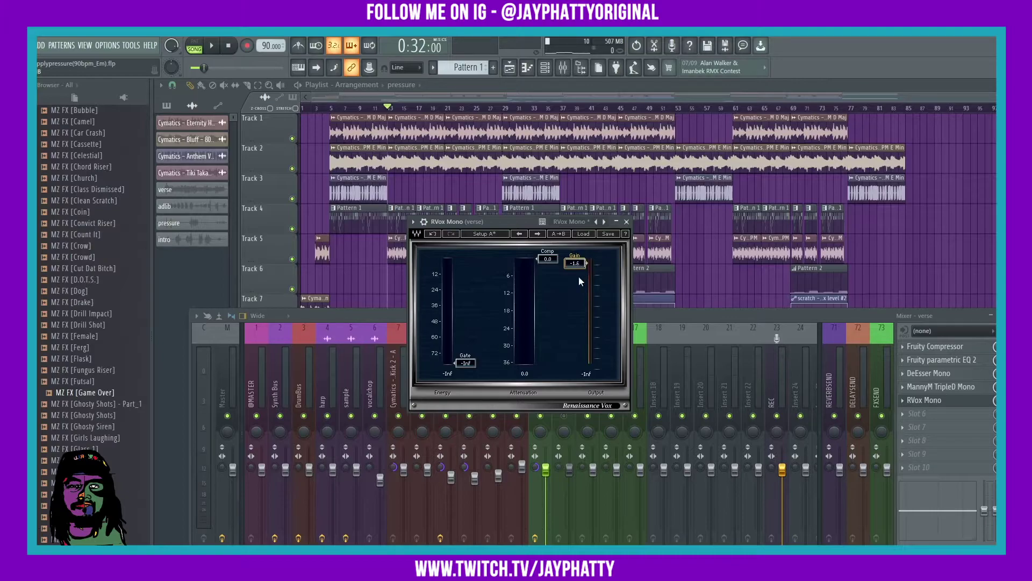
{"action": "left_click_drag", "start_coordinate": [466, 363], "coordinate": [466, 284]}
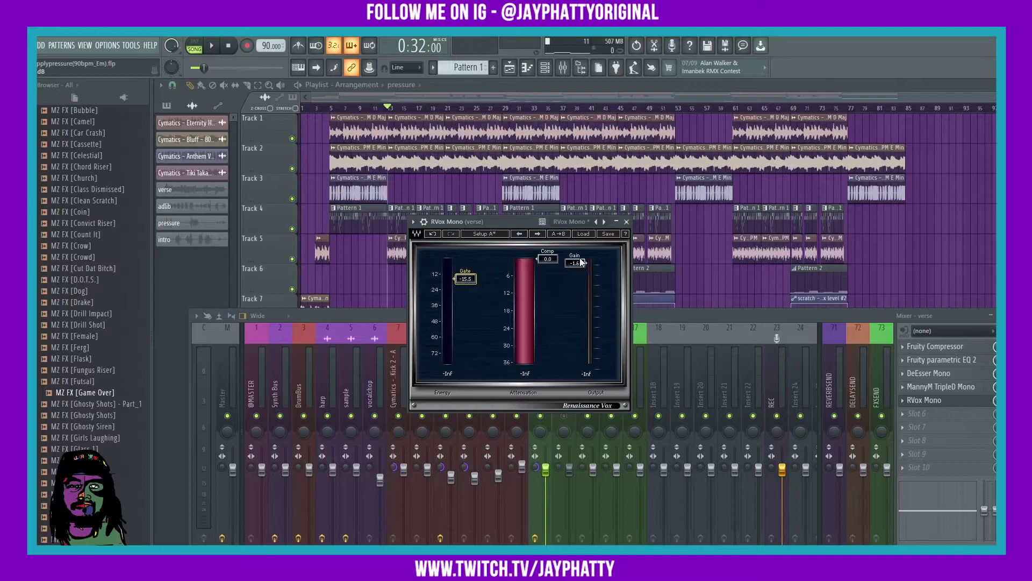
{"action": "left_click_drag", "start_coordinate": [548, 267], "coordinate": [548, 276]}
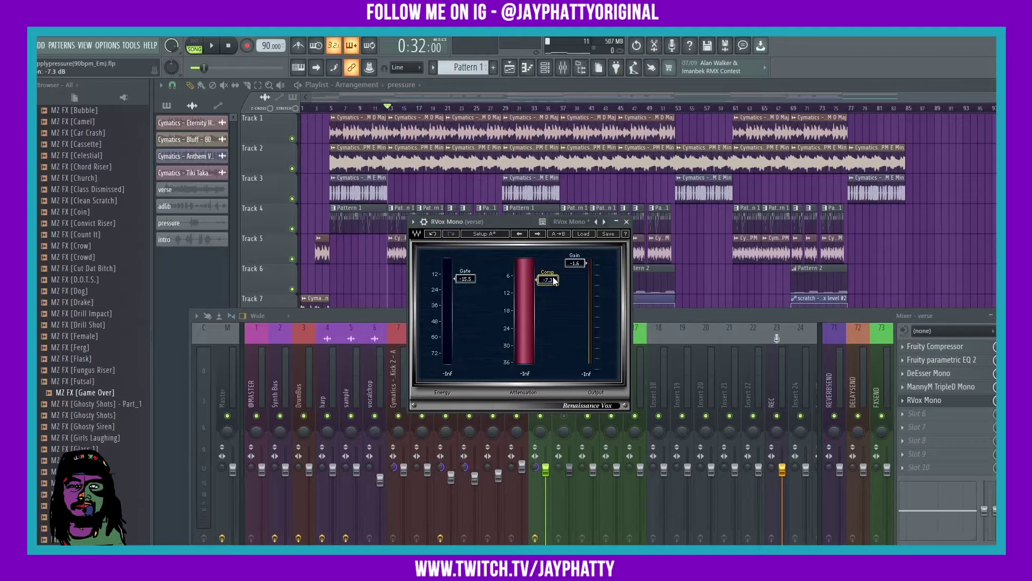
Step: Fine-tune RVox Mono during playback to gate about -23.8, compression about -11.8 and gain about -7.2, and stop playback
{"action": "key", "text": "space"}
{"action": "left_click_drag", "start_coordinate": [552, 276], "coordinate": [553, 280]}
{"action": "left_click_drag", "start_coordinate": [470, 278], "coordinate": [470, 282]}
{"action": "left_click_drag", "start_coordinate": [586, 263], "coordinate": [545, 290]}
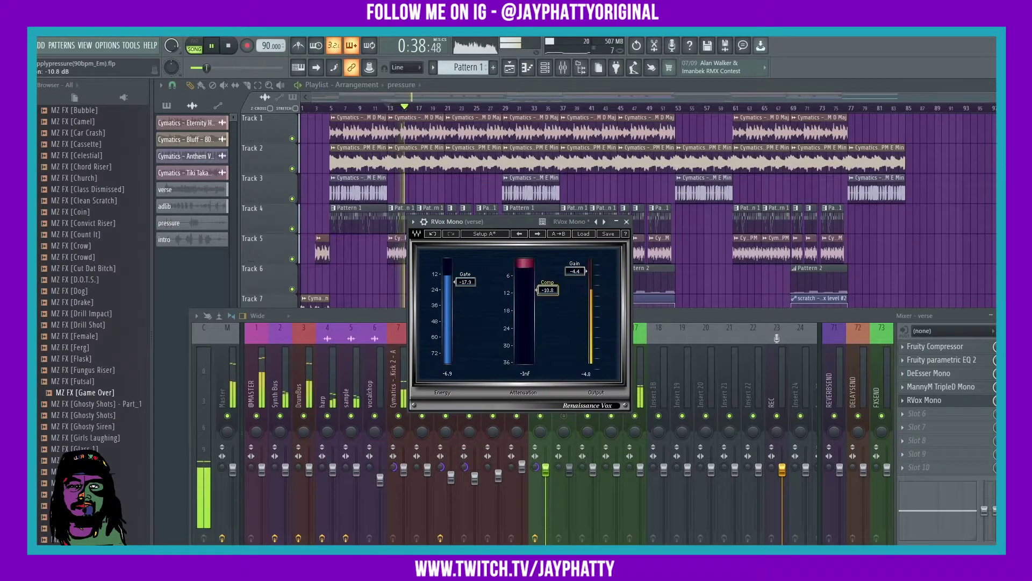
{"action": "left_click_drag", "start_coordinate": [466, 281], "coordinate": [465, 283]}
{"action": "left_click_drag", "start_coordinate": [550, 293], "coordinate": [575, 277]}
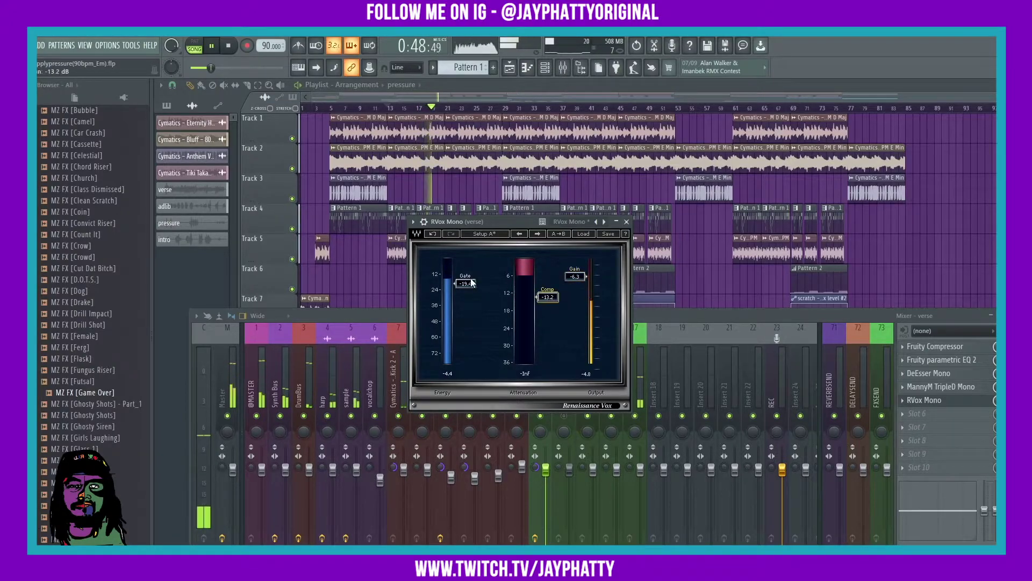
{"action": "mouse_move", "coordinate": [465, 284]}
{"action": "left_mouse_down"}
{"action": "mouse_move", "coordinate": [466, 359]}
{"action": "mouse_move", "coordinate": [466, 259]}
{"action": "mouse_move", "coordinate": [466, 281]}
{"action": "left_mouse_up"}
{"action": "left_click_drag", "start_coordinate": [529, 296], "coordinate": [530, 293]}
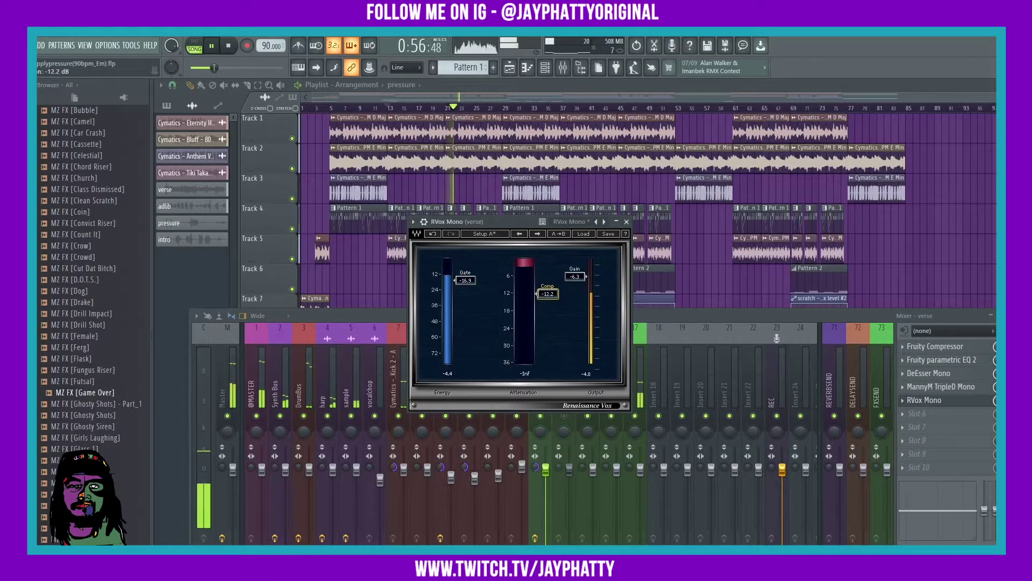
{"action": "left_click_drag", "start_coordinate": [591, 280], "coordinate": [591, 283]}
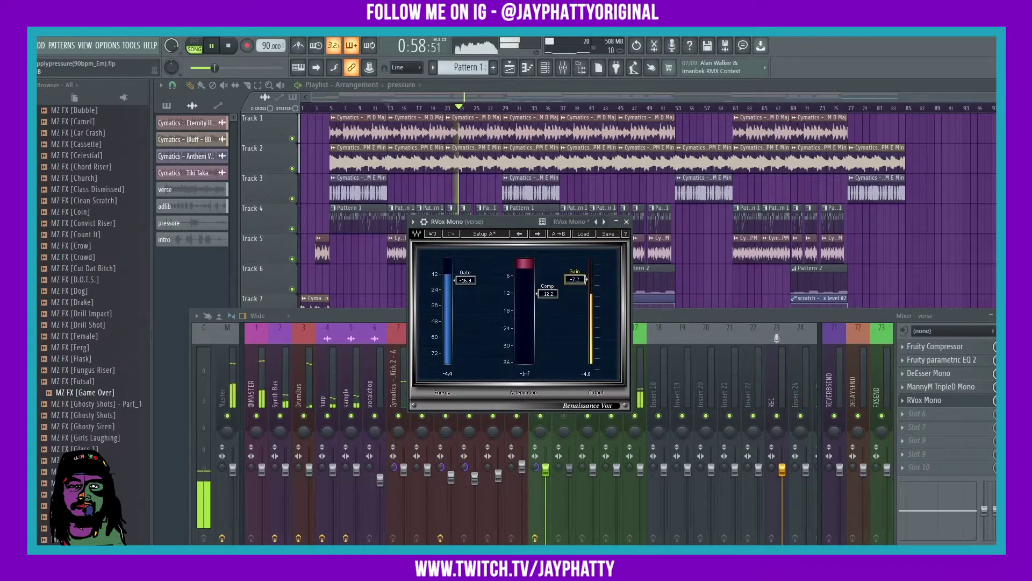
{"action": "left_click_drag", "start_coordinate": [466, 280], "coordinate": [466, 289]}
{"action": "left_click_drag", "start_coordinate": [547, 294], "coordinate": [547, 292]}
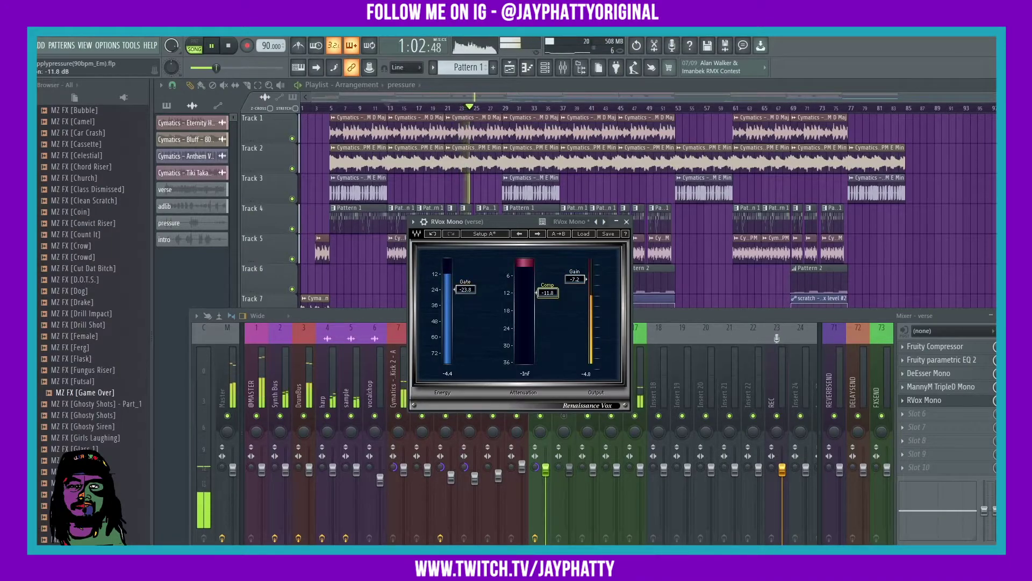
{"action": "left_click", "coordinate": [668, 319]}
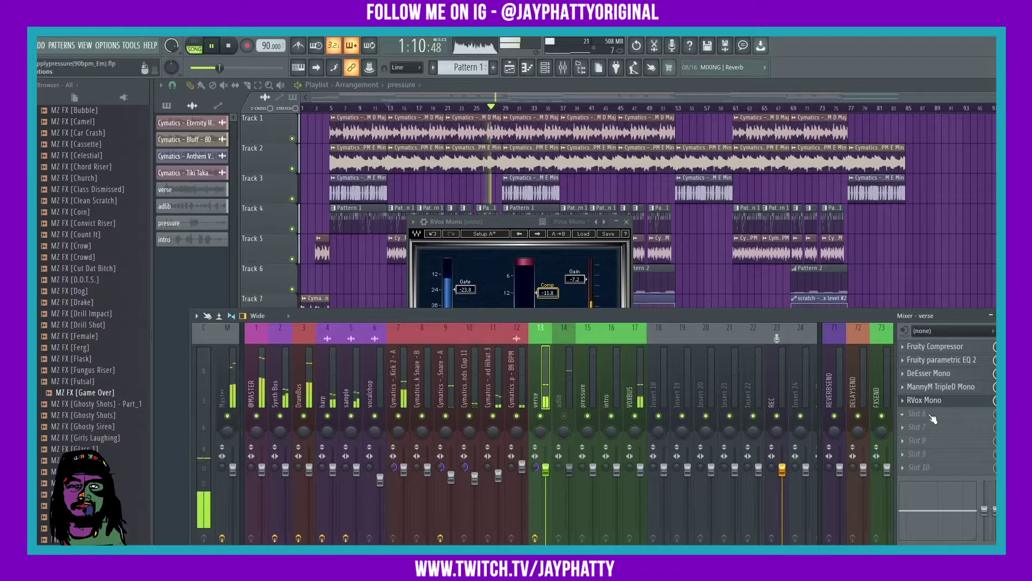
{"action": "key", "text": "space"}
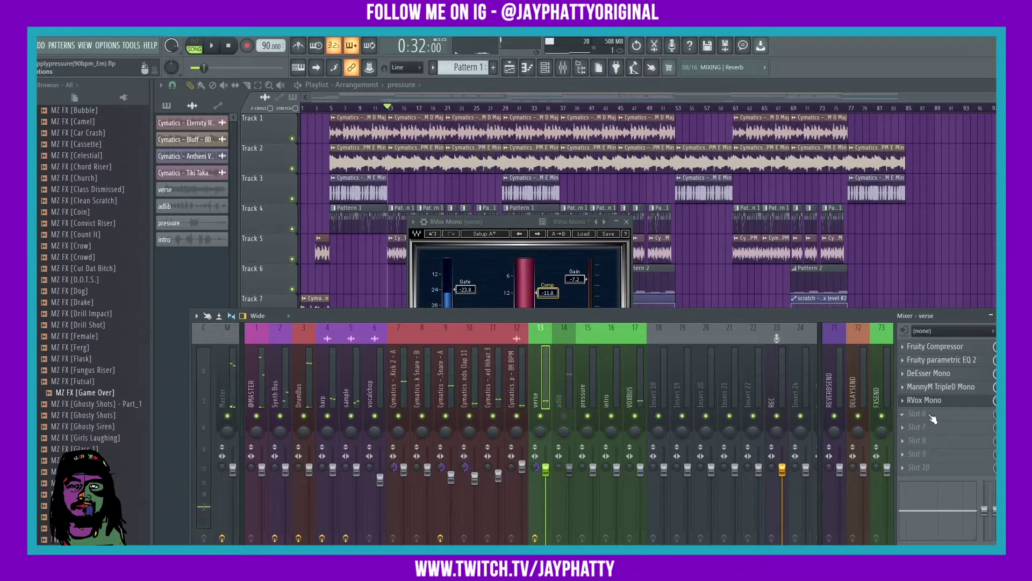
Step: Add Fruity parametric EQ 2 to the verse track's sixth effect slot, cut the lows with band 1, and subtly shape the mid and high bands during playback
{"action": "left_click", "coordinate": [932, 415]}
{"action": "left_click", "coordinate": [673, 215]}
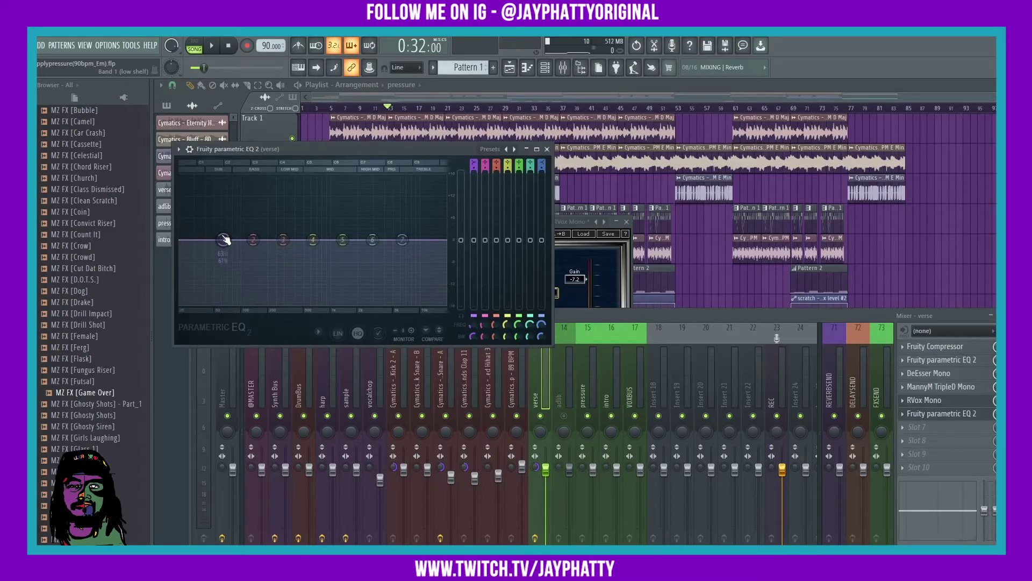
{"action": "left_click_drag", "start_coordinate": [224, 239], "coordinate": [231, 303]}
{"action": "key", "text": "space"}
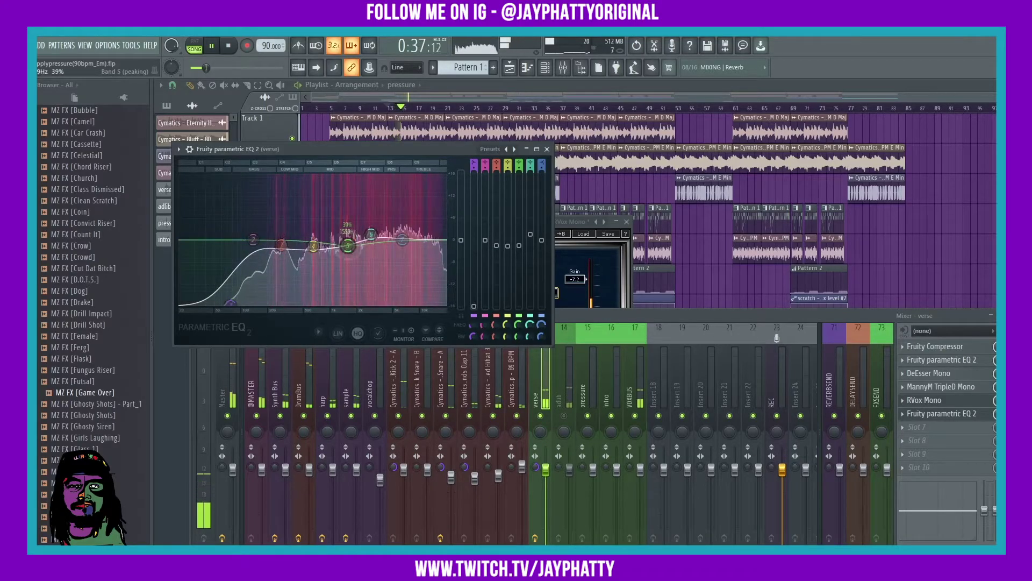
{"action": "left_click_drag", "start_coordinate": [402, 240], "coordinate": [416, 237]}
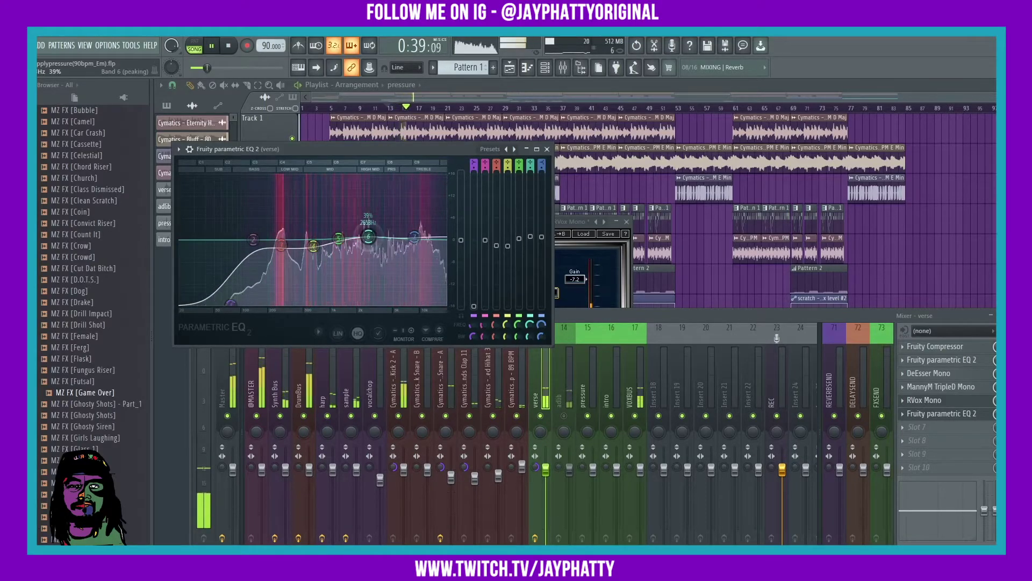
Step: During playback, set RVox Mono's compression to about -14.8 and gain to about -6.1, and close the plugin
{"action": "left_click", "coordinate": [579, 240]}
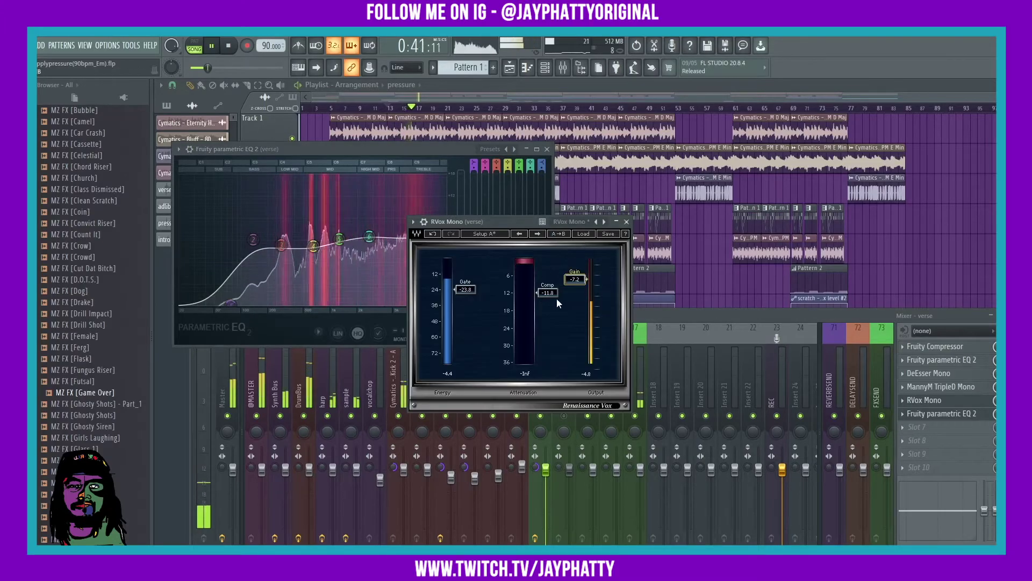
{"action": "left_click_drag", "start_coordinate": [539, 292], "coordinate": [540, 301]}
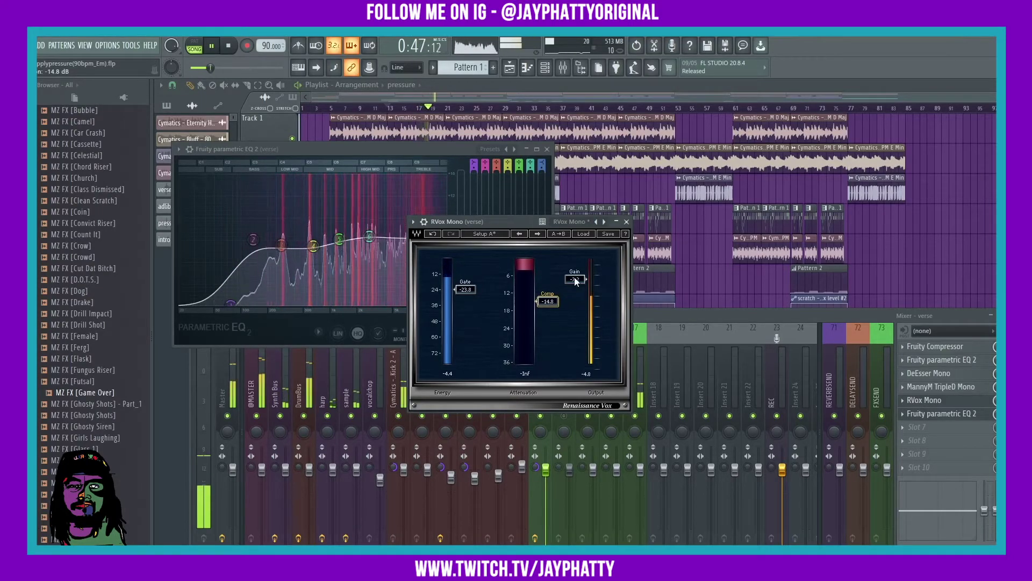
{"action": "left_click_drag", "start_coordinate": [574, 276], "coordinate": [574, 273]}
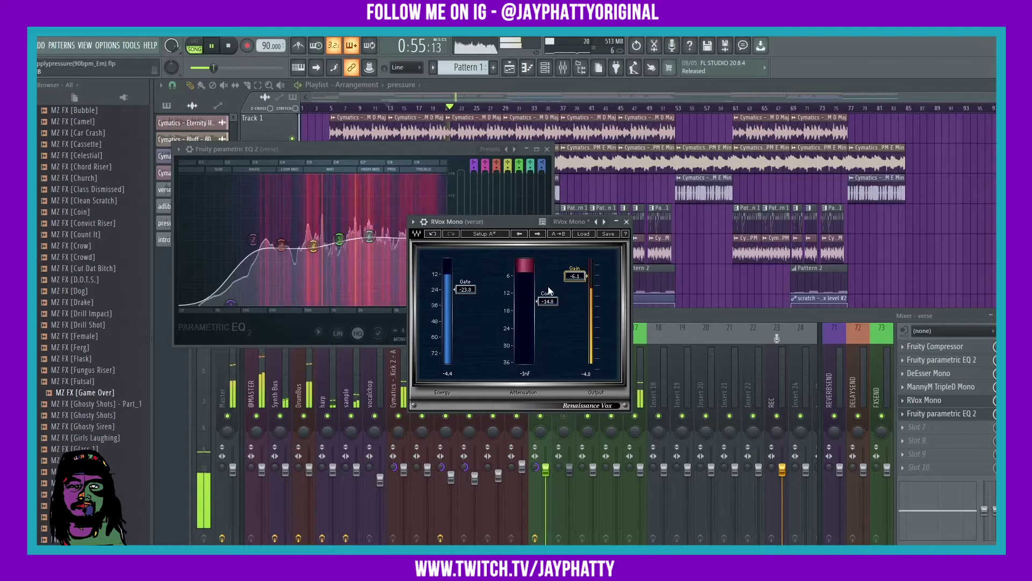
{"action": "left_click", "coordinate": [626, 222]}
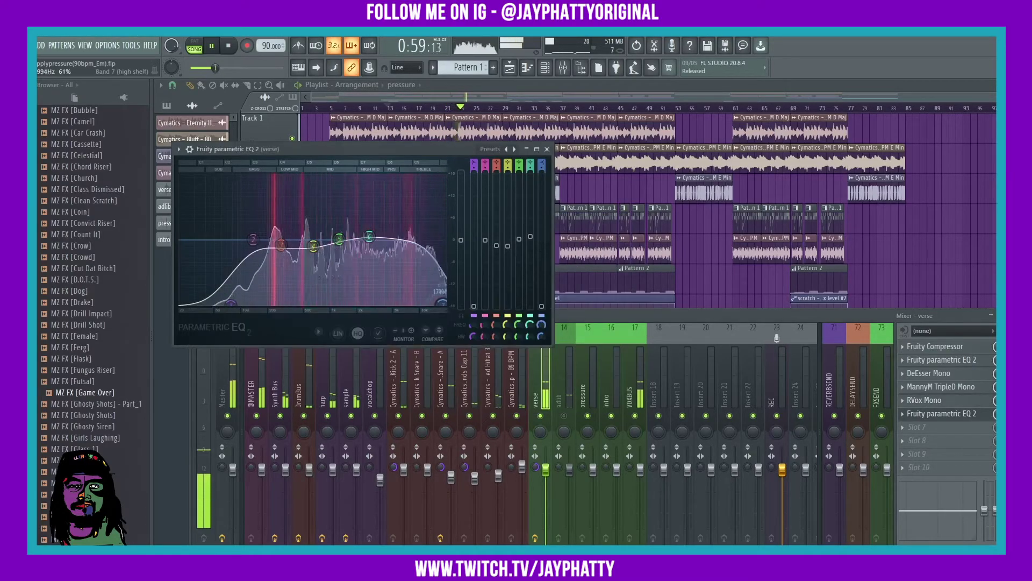
Step: Cut the extreme highs with band 7 of the sixth-slot EQ, shift band 6 up into the treble and slightly lower it, and close the EQ
{"action": "left_click_drag", "start_coordinate": [446, 305], "coordinate": [445, 283]}
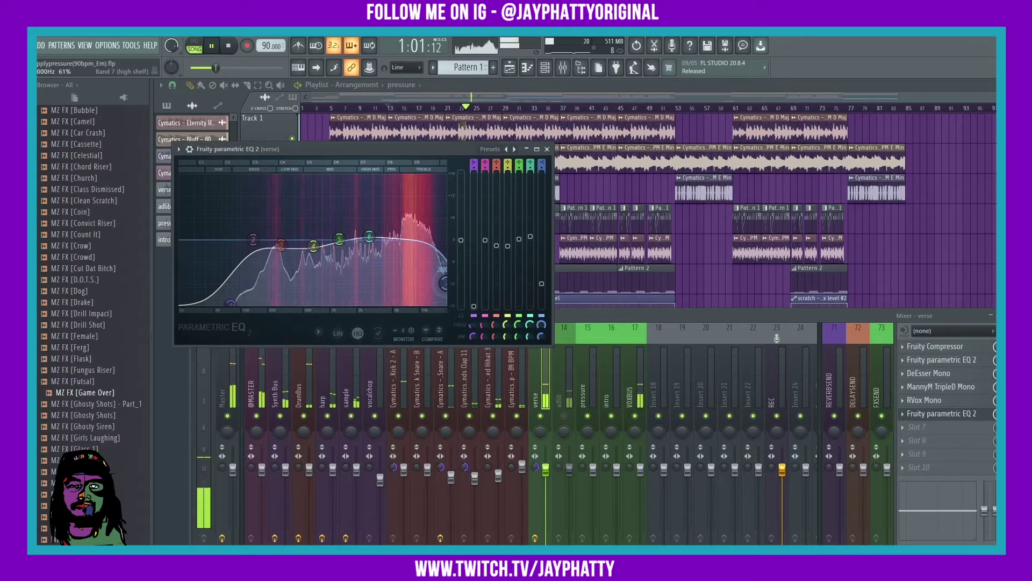
{"action": "left_click_drag", "start_coordinate": [542, 168], "coordinate": [542, 153]}
{"action": "left_click_drag", "start_coordinate": [445, 282], "coordinate": [445, 305]}
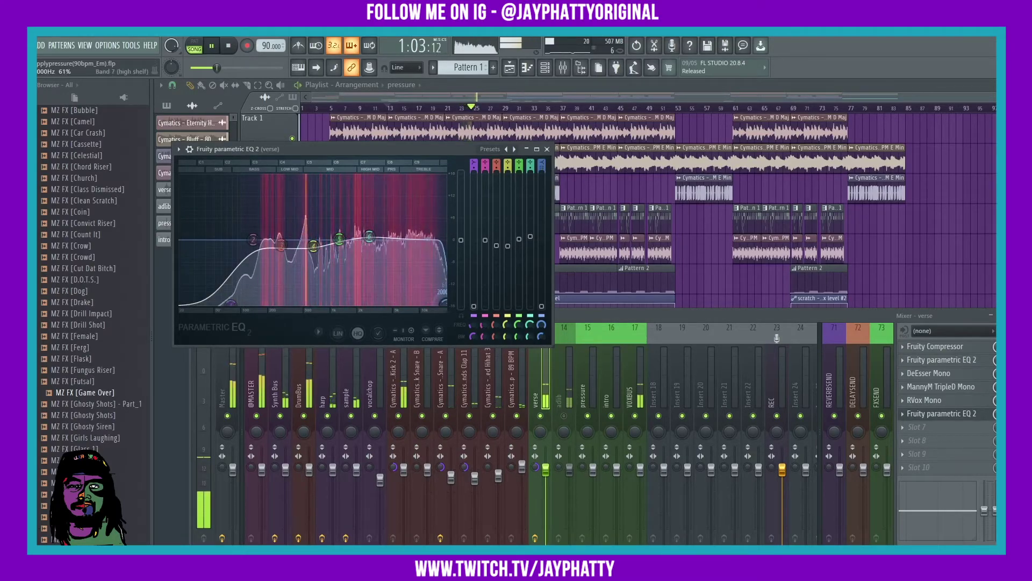
{"action": "left_click_drag", "start_coordinate": [369, 237], "coordinate": [401, 243]}
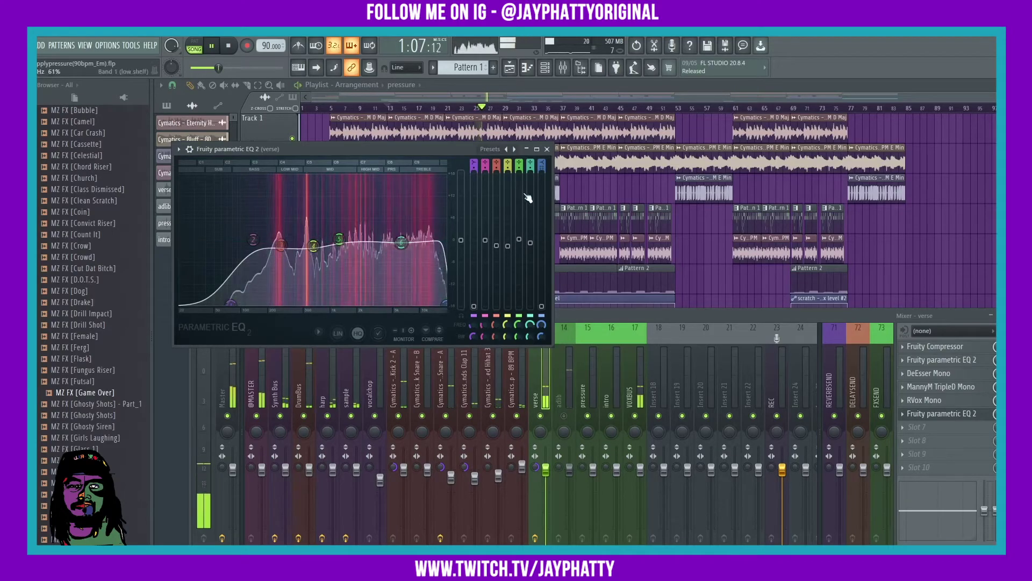
{"action": "left_click", "coordinate": [547, 150]}
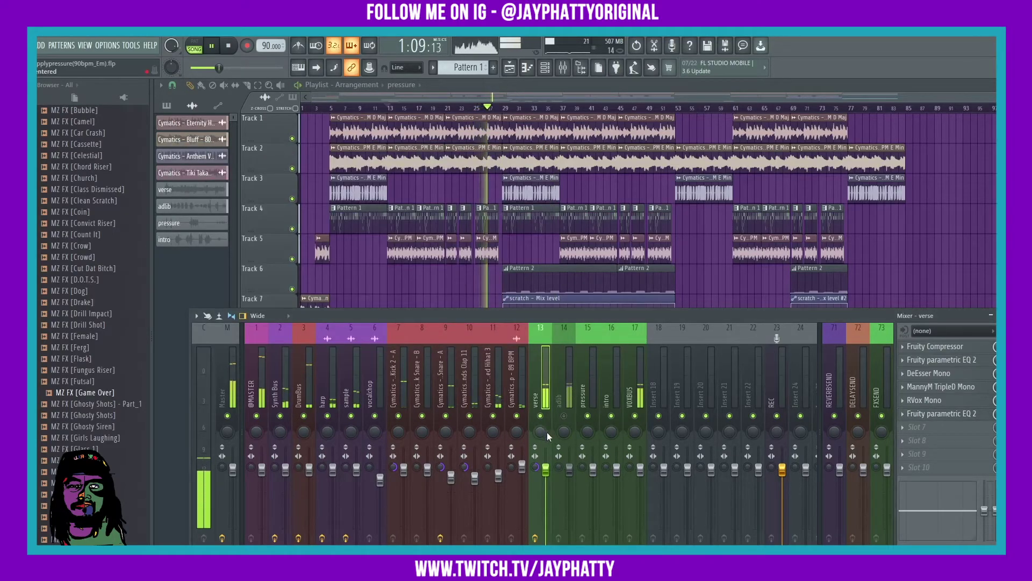
Step: Reopen RVox Mono on the verse track, set its gate to about -19.8, and stop playback
{"action": "left_click", "coordinate": [932, 399]}
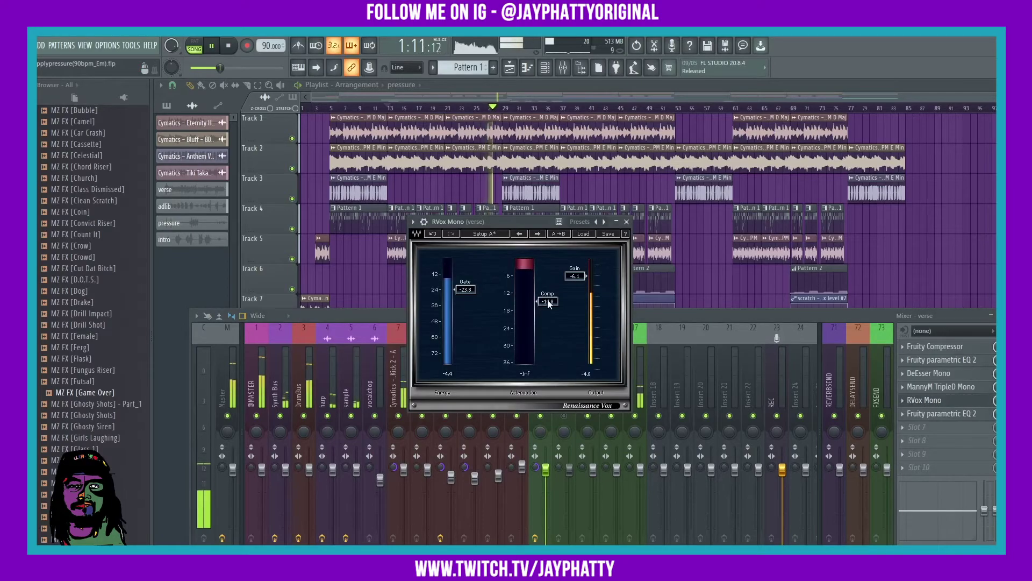
{"action": "left_click_drag", "start_coordinate": [466, 289], "coordinate": [466, 285]}
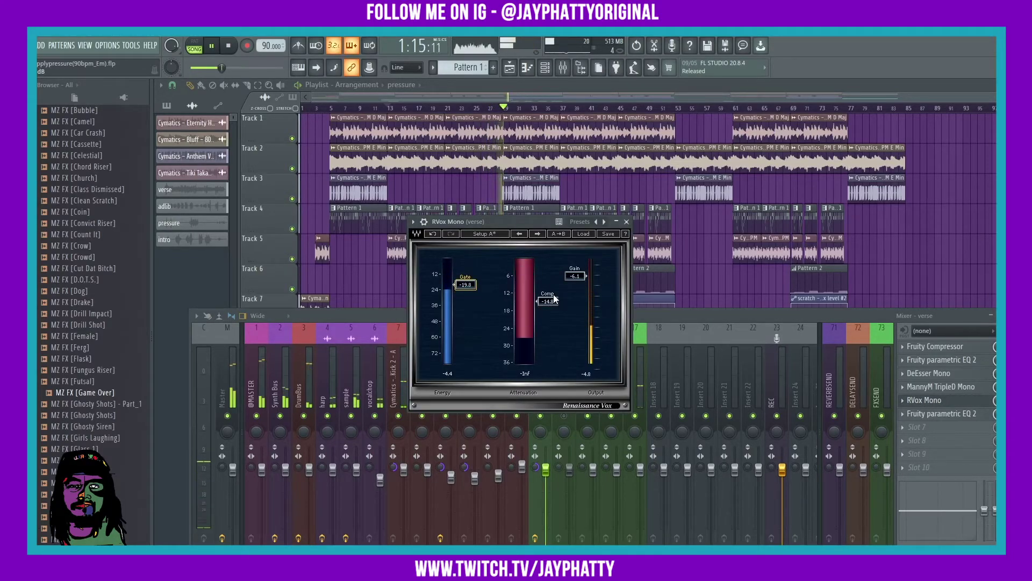
{"action": "key", "text": "space"}
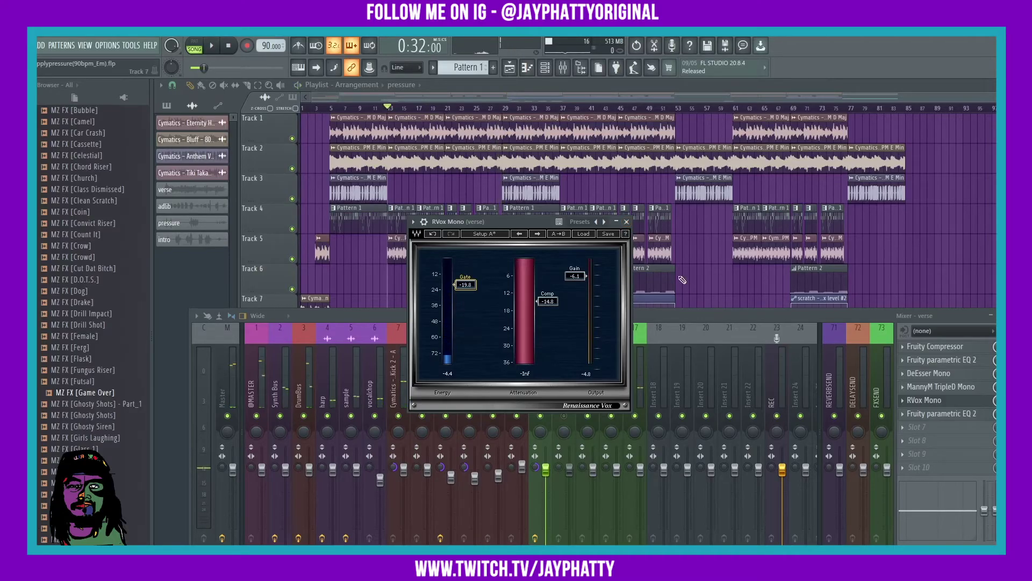